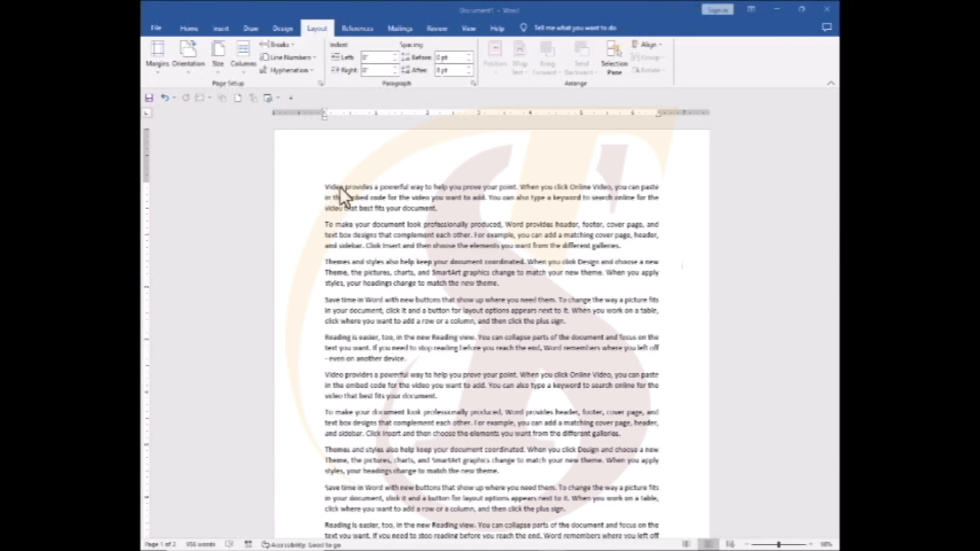
Format the document text in two equal columns, starting from the beginning of the first paragraph.
left_click(326, 188)
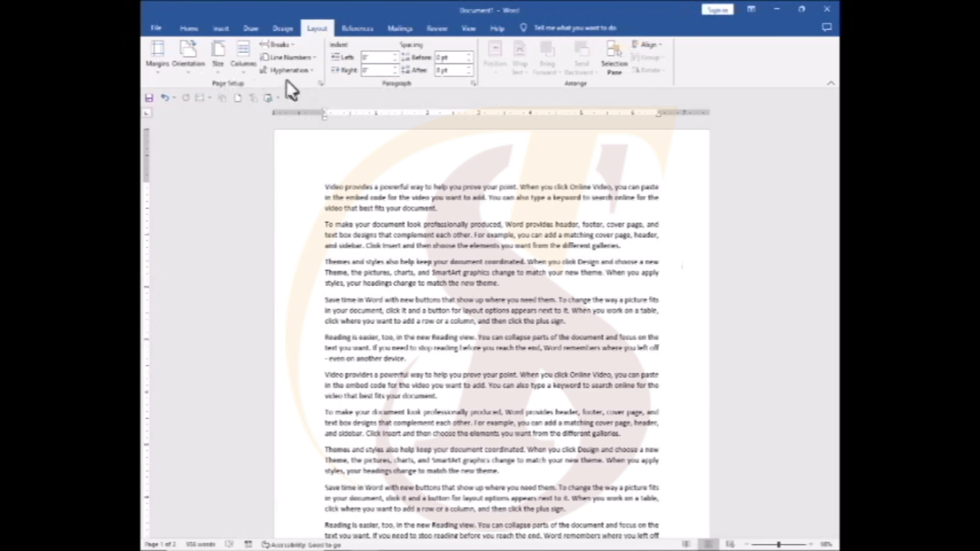
left_click(244, 71)
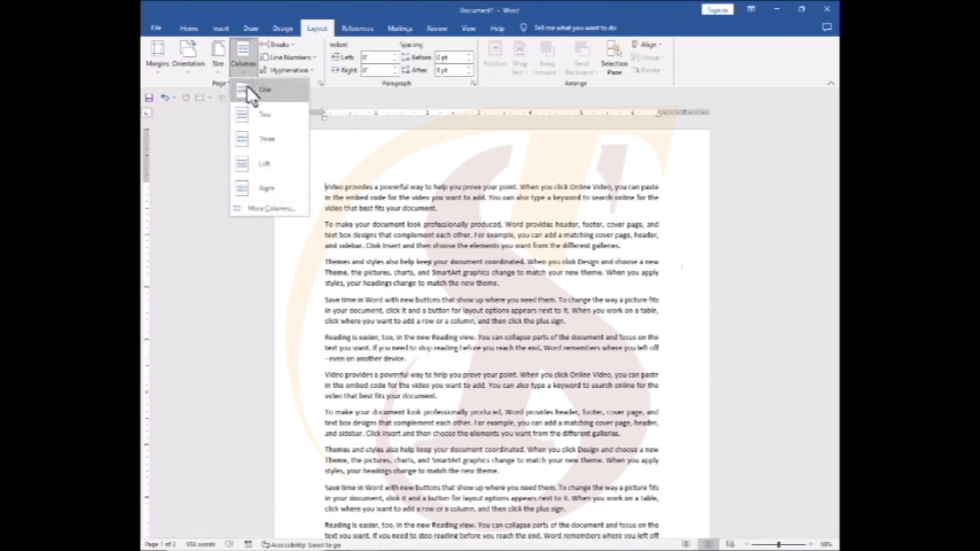
left_click(262, 113)
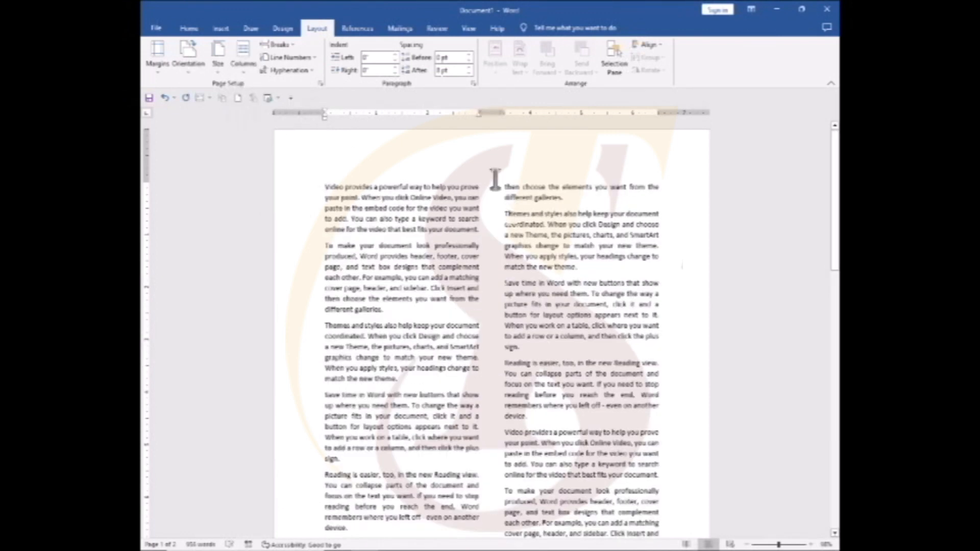
Examine how the text flows down the first column and continues at the start of the second column on page 1.
scroll(563, 395, "down", 5)
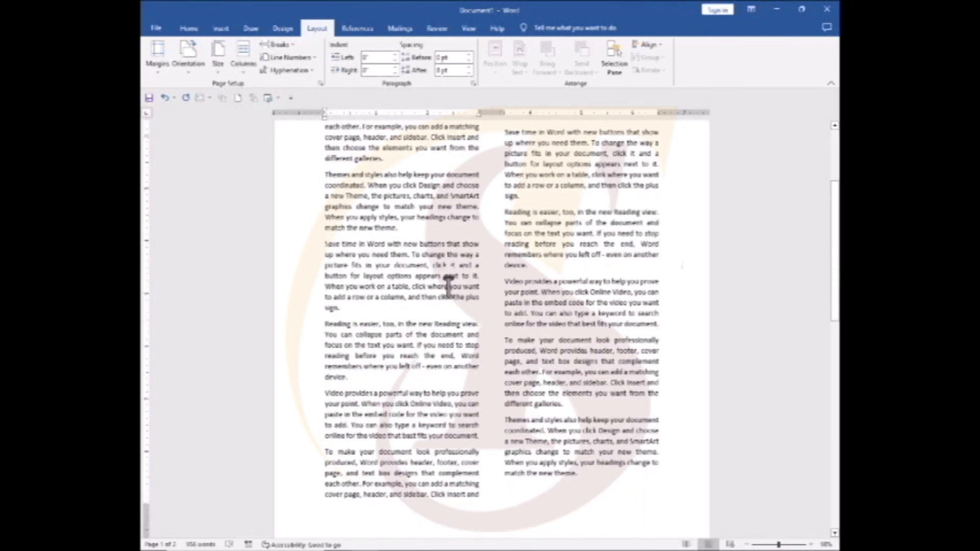
scroll(449, 282, "up", 5)
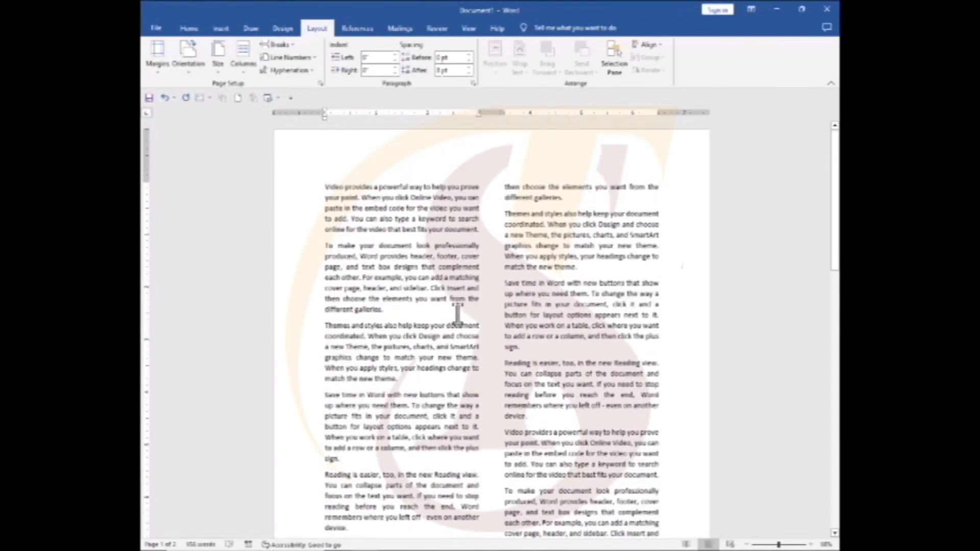
scroll(458, 314, "down", 7)
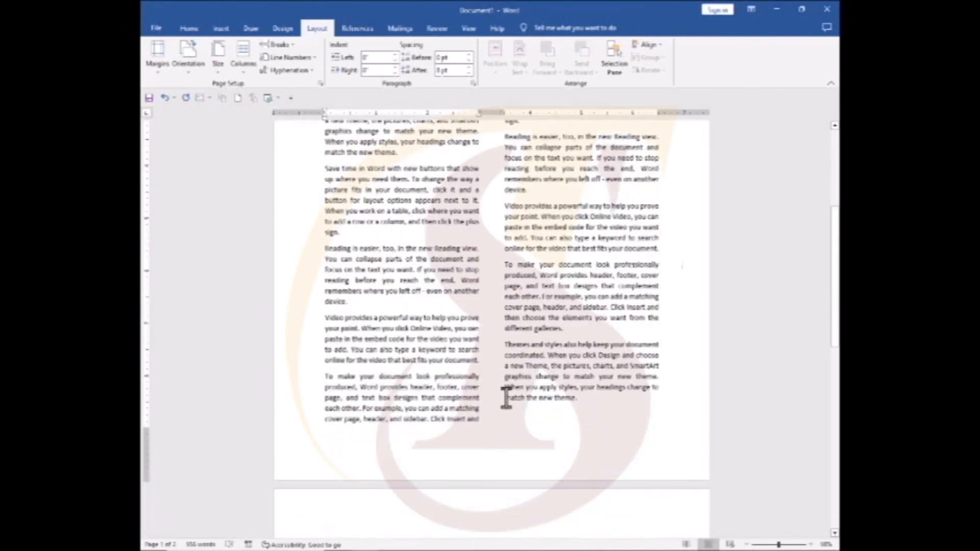
scroll(459, 286, "up", 3)
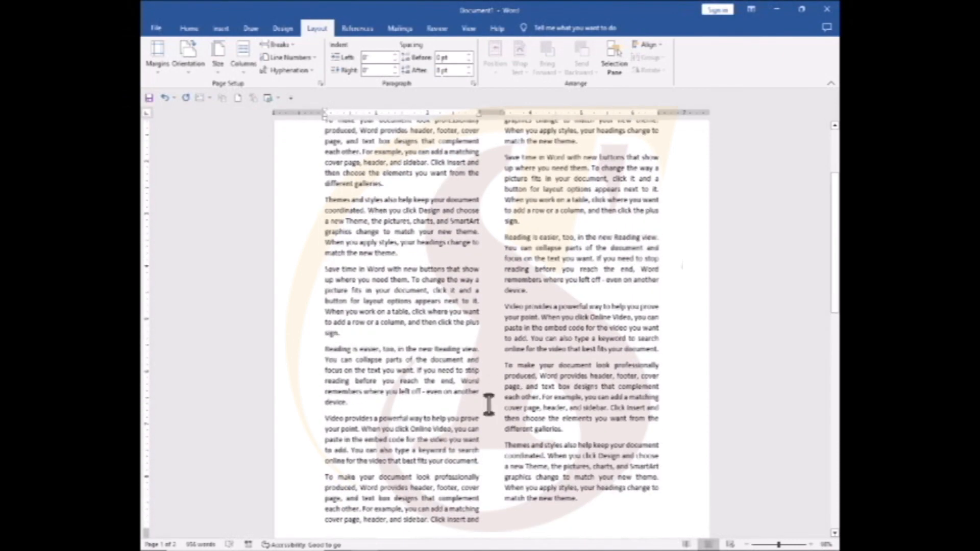
scroll(511, 235, "up", 3)
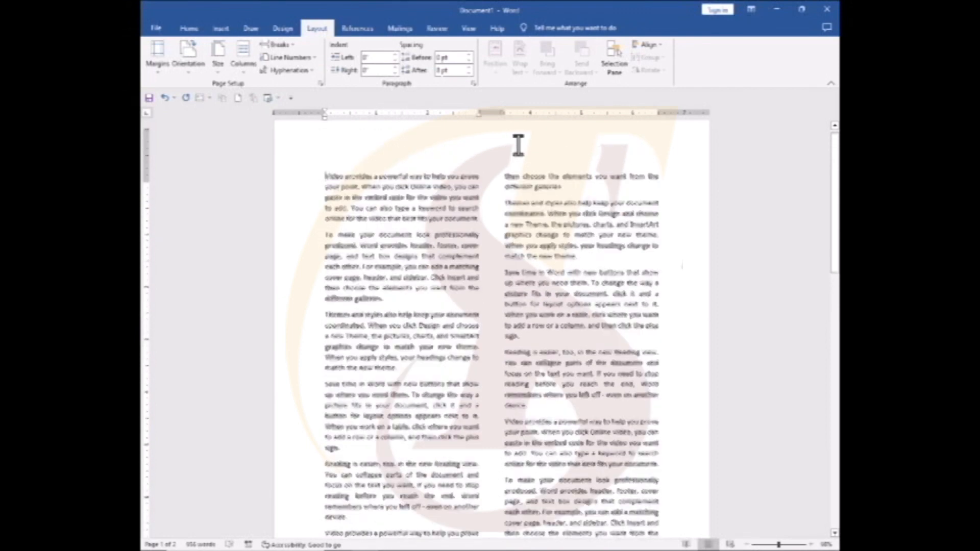
scroll(516, 153, "up", 1)
left_click(508, 190)
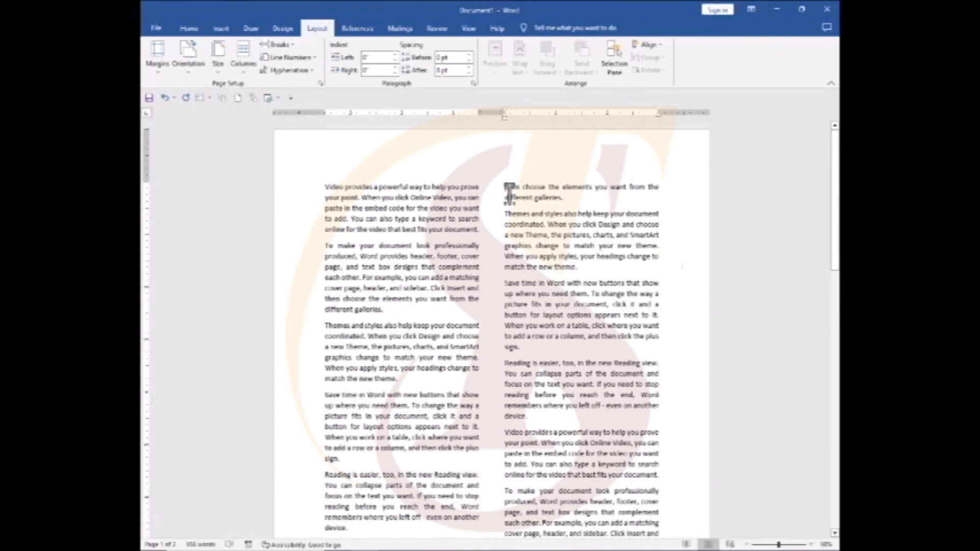
scroll(369, 210, "down", 5)
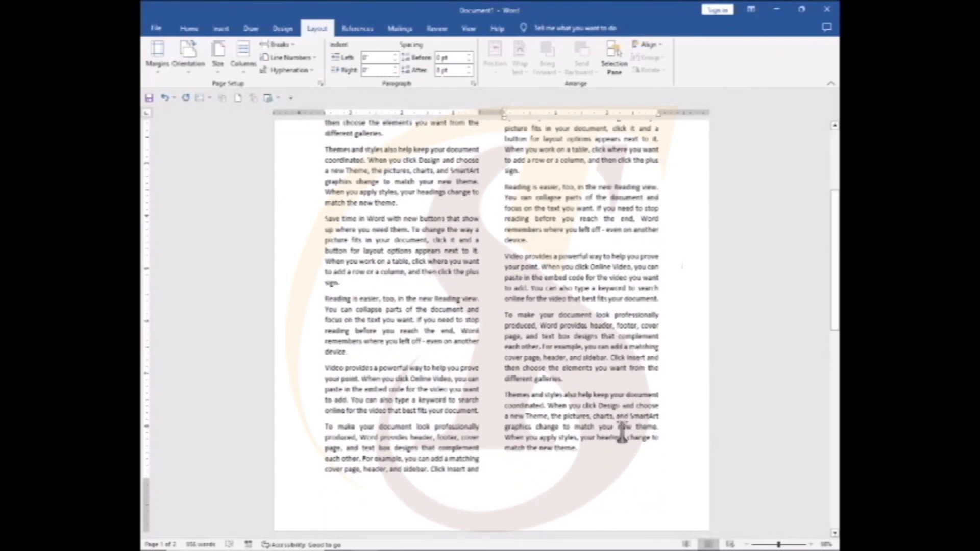
scroll(485, 292, "up", 2)
scroll(488, 302, "up", 3)
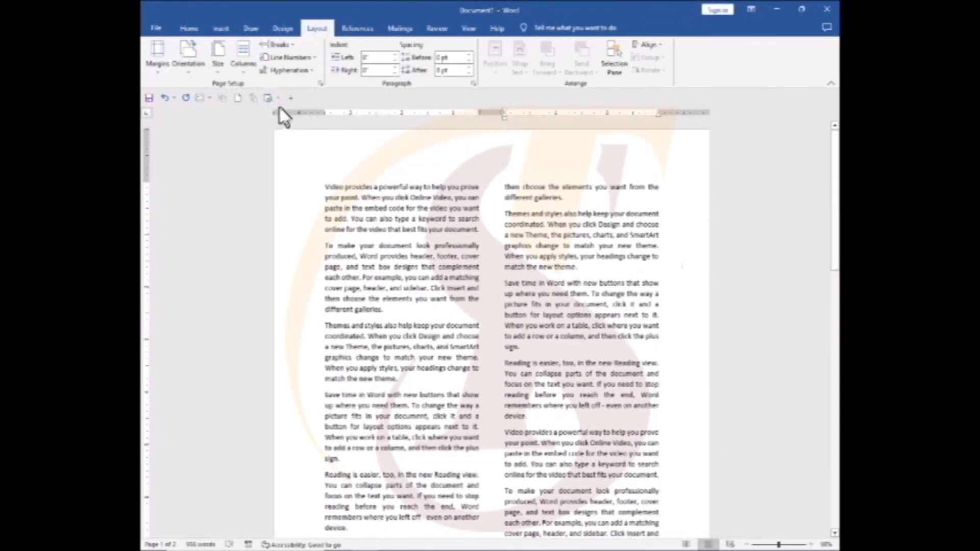
Change the document text to the Three preset with three equal columns.
left_click(235, 65)
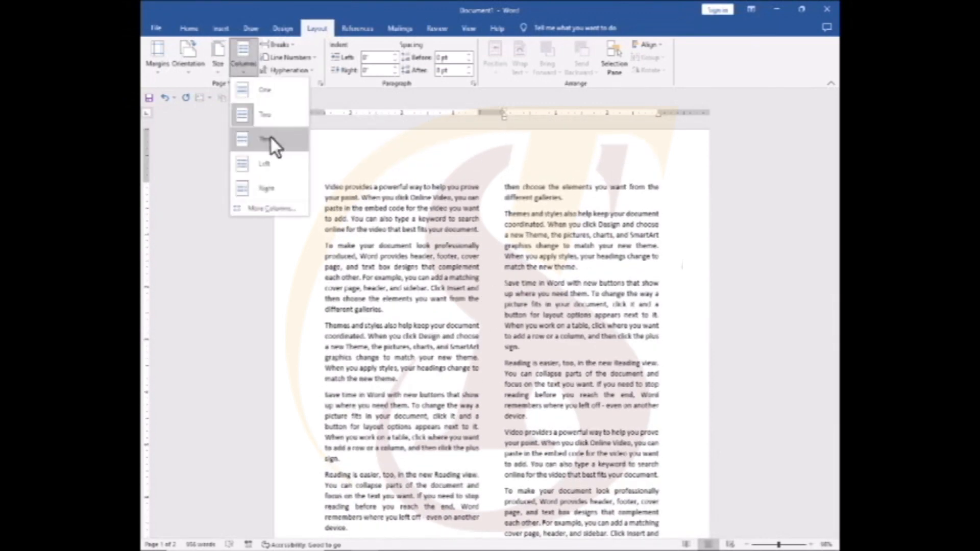
left_click(268, 138)
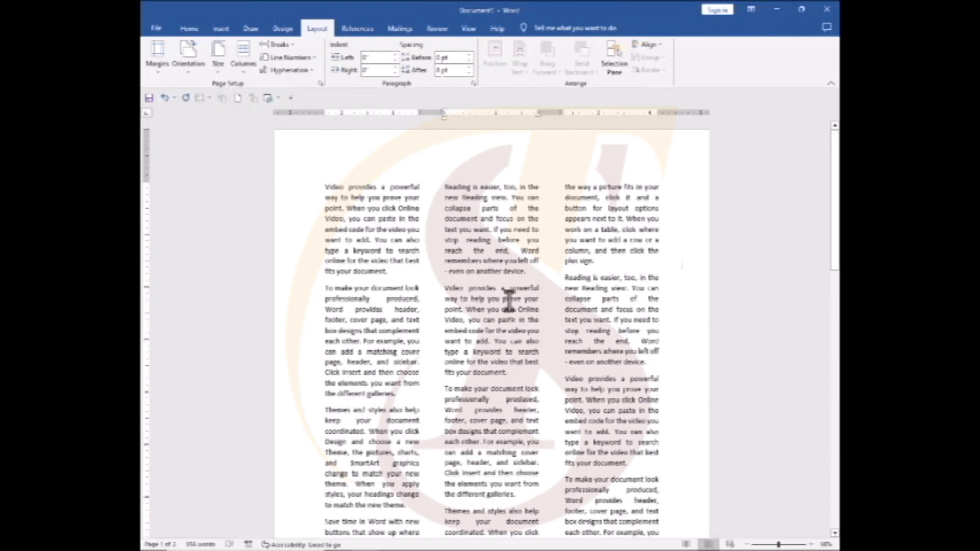
left_click(243, 64)
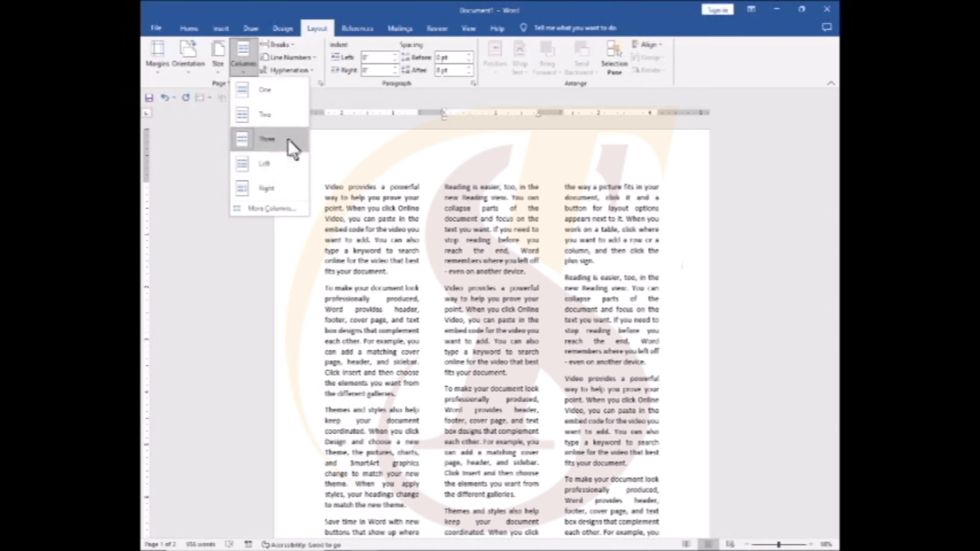
left_click(338, 190)
Place the cursor at the start of the first paragraph and apply the Left column preset to the document.
left_click(324, 193)
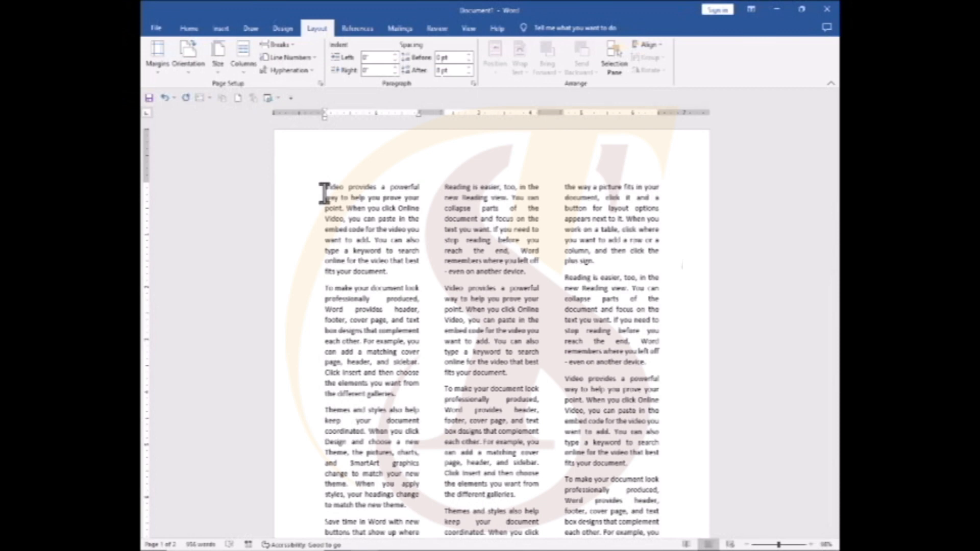
left_click(244, 73)
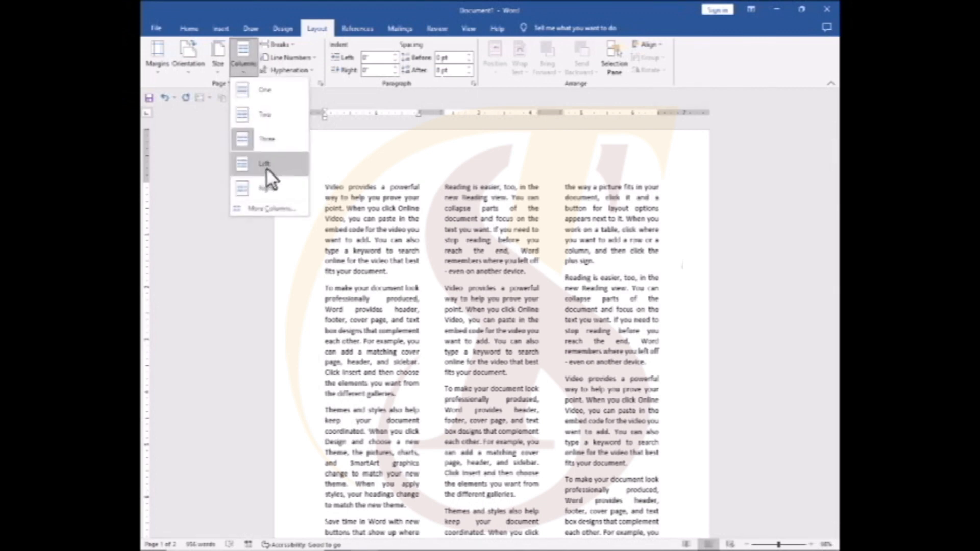
left_click(259, 164)
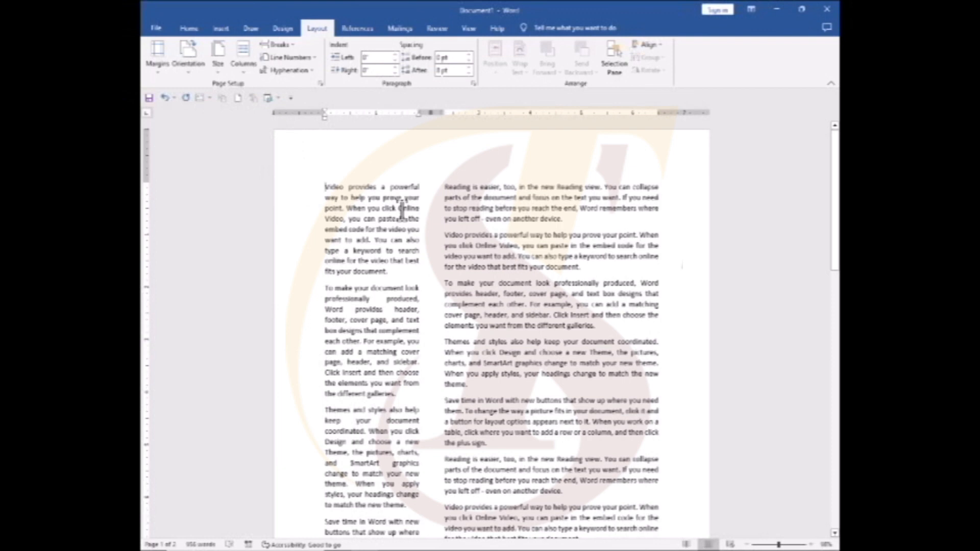
Apply the Right column preset to the document and check the layout on both pages.
left_click(246, 71)
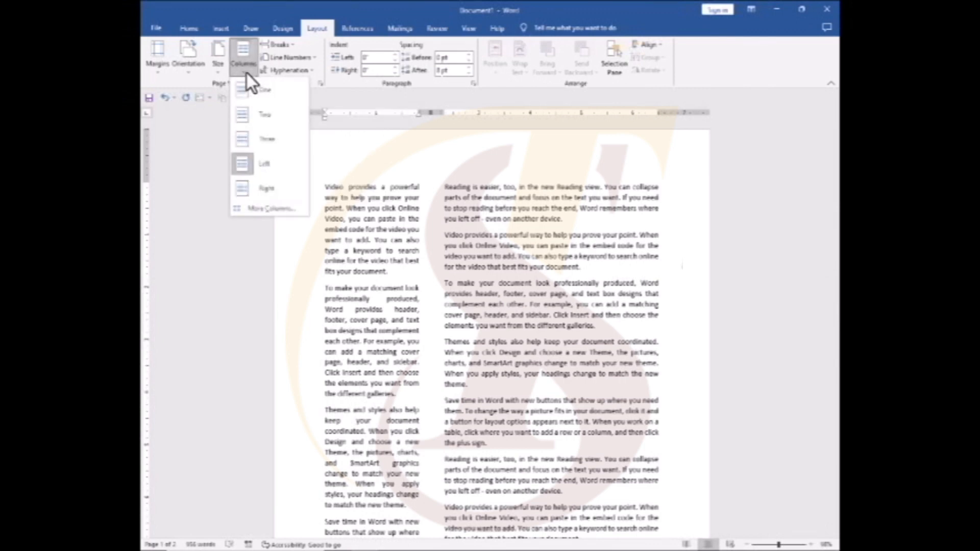
left_click(261, 191)
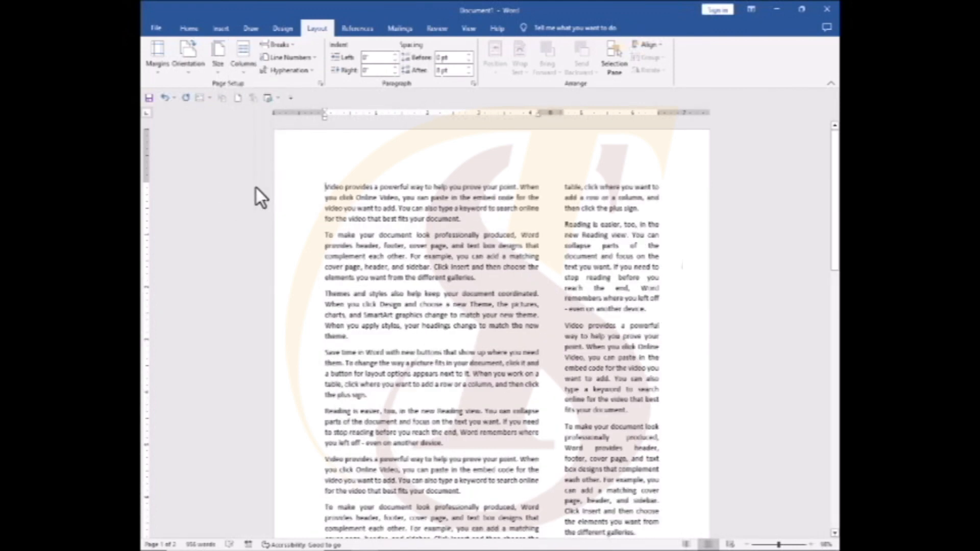
scroll(357, 276, "down", 6)
scroll(476, 360, "down", 2)
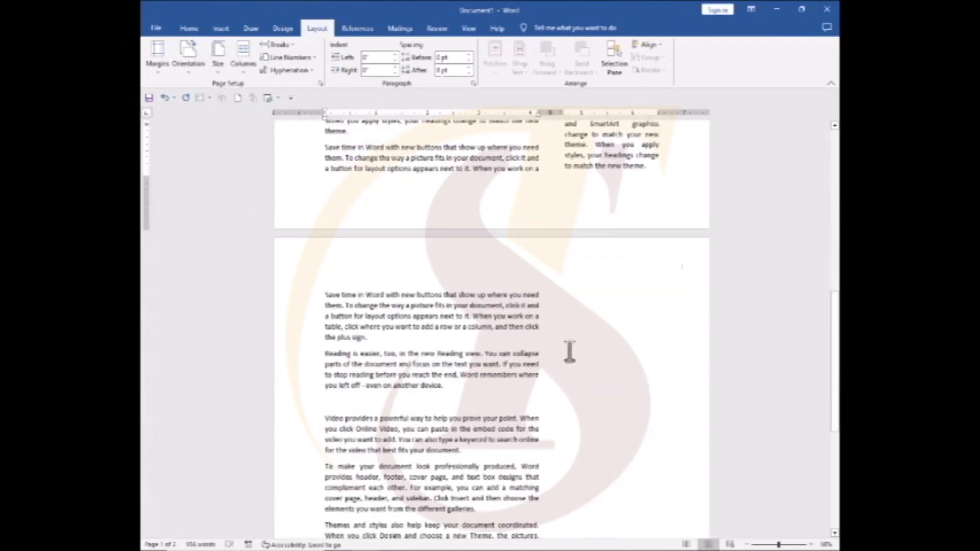
scroll(567, 351, "up", 5)
scroll(401, 248, "up", 3)
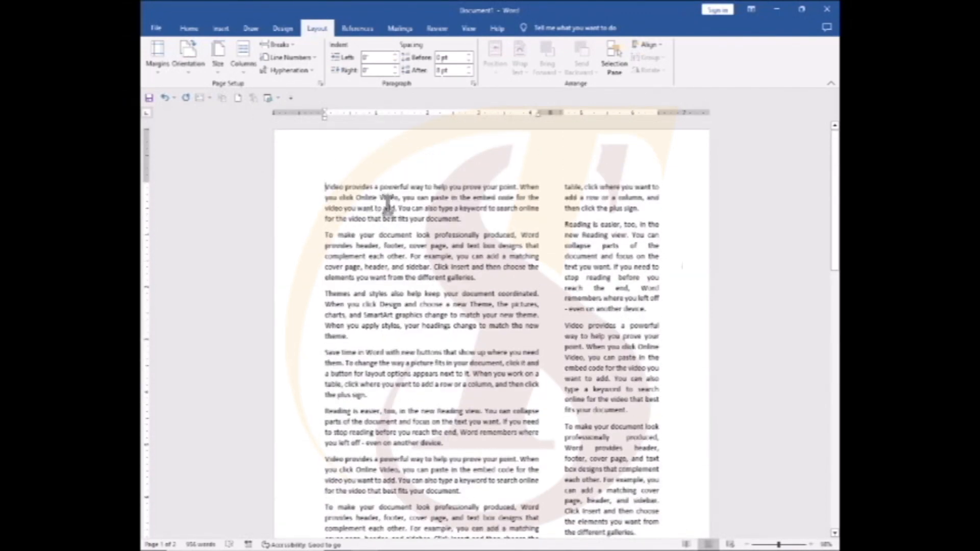
Switch the document back to the two-column preset, and set a custom number of 5 columns for the whole document.
left_click(243, 67)
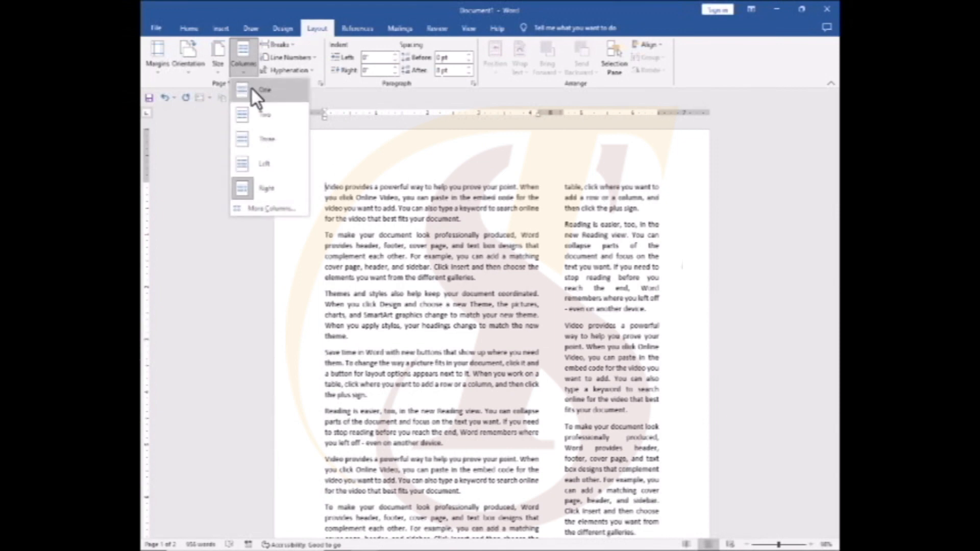
left_click(250, 113)
left_click(247, 68)
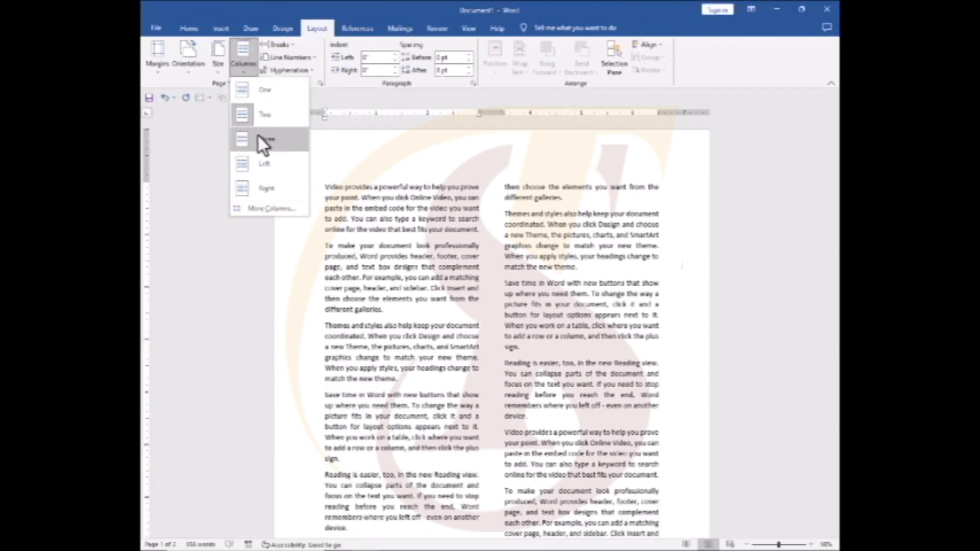
left_click(272, 209)
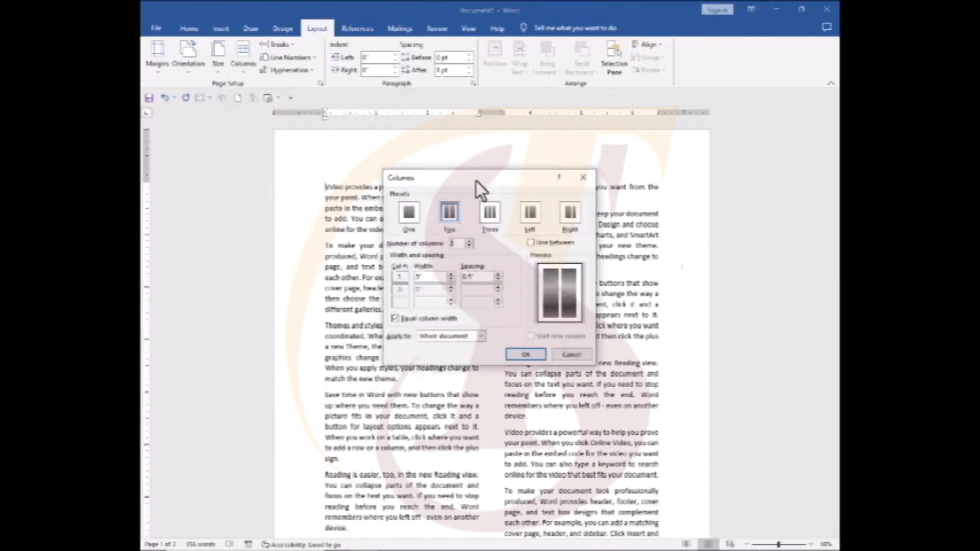
left_click_drag(477, 181, 416, 153)
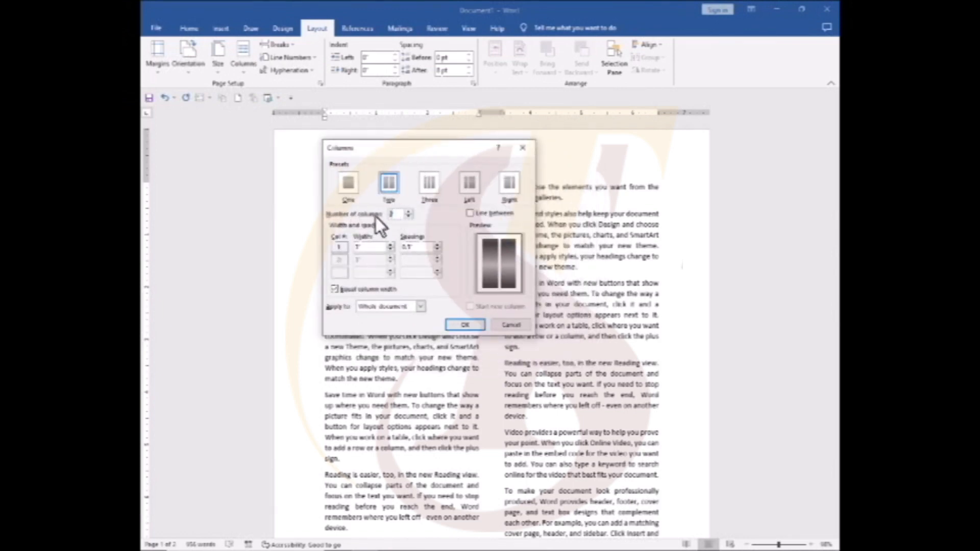
left_click(409, 211)
left_click(409, 210)
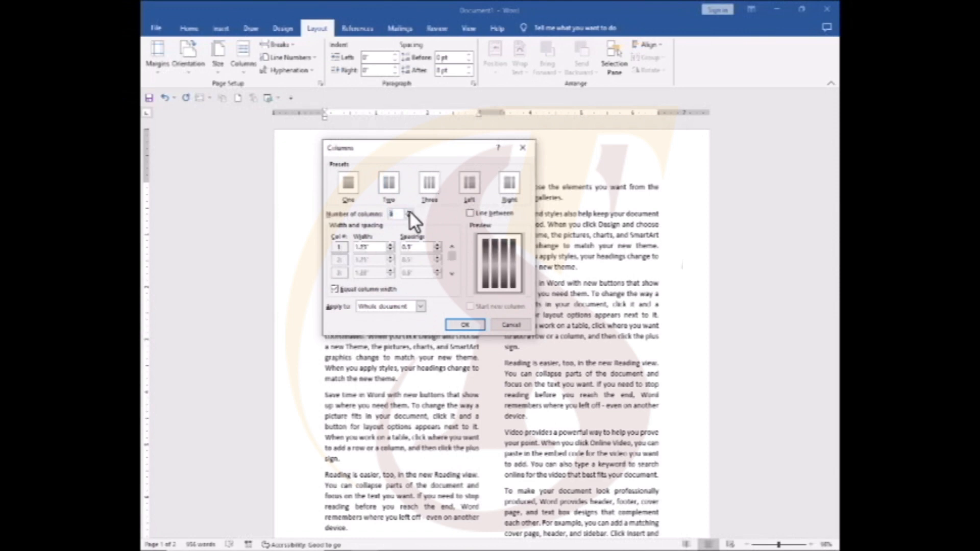
left_click(409, 210)
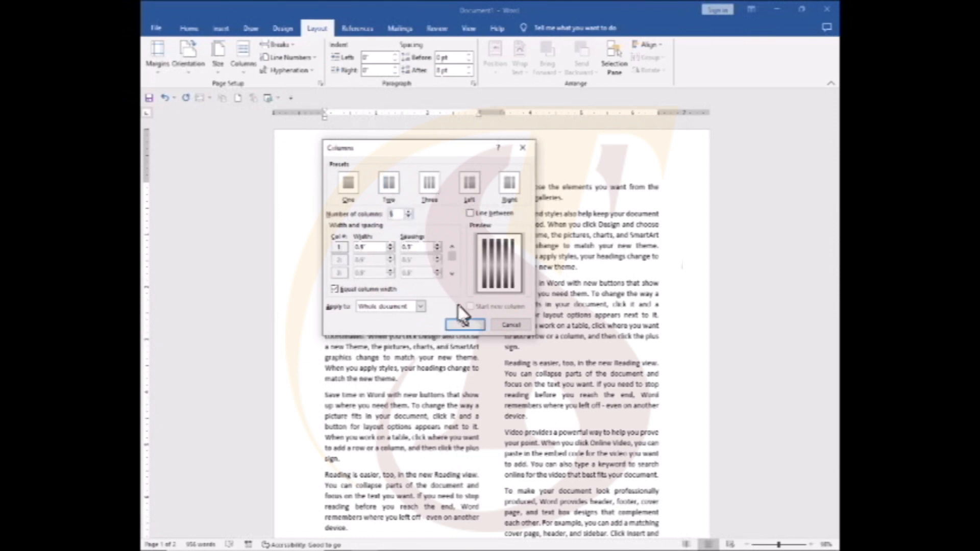
left_click(466, 325)
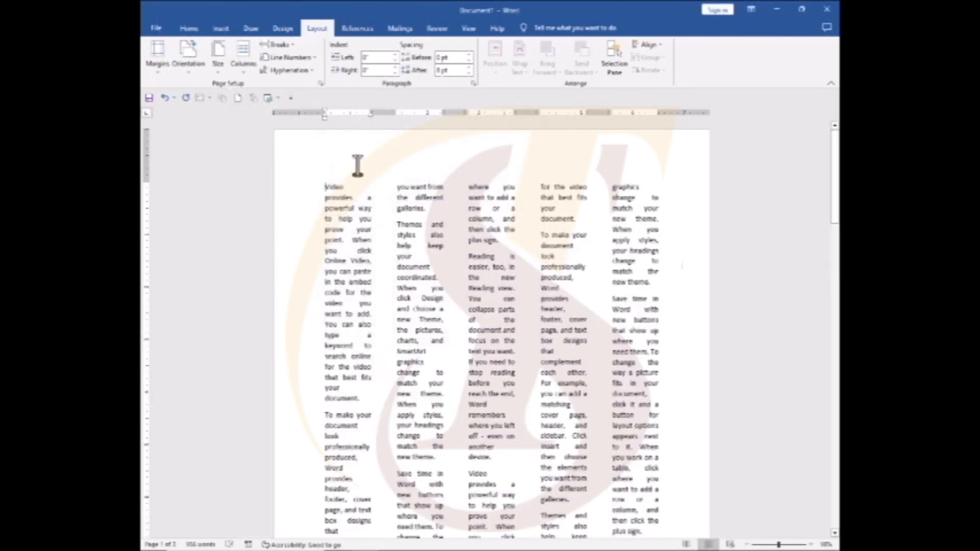
left_click(244, 68)
left_click(276, 208)
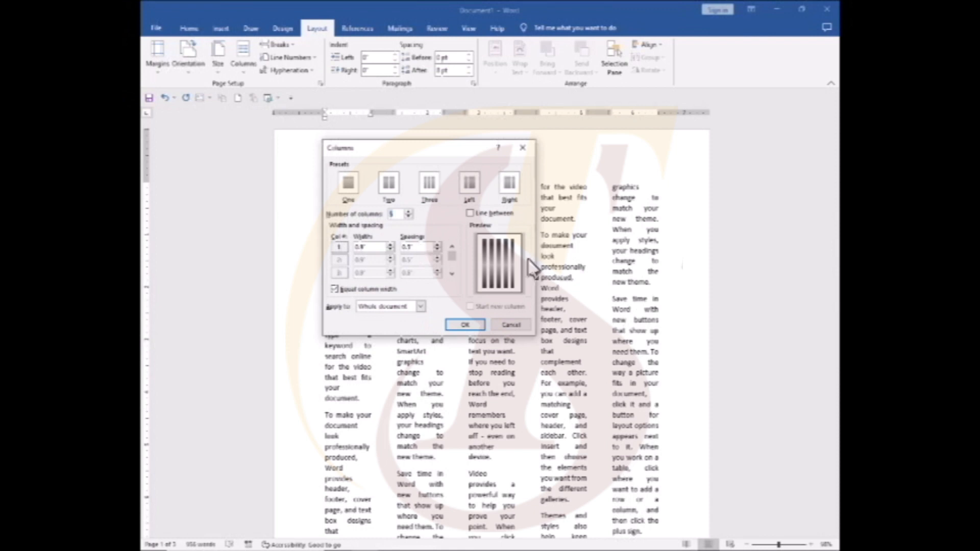
left_click(508, 327)
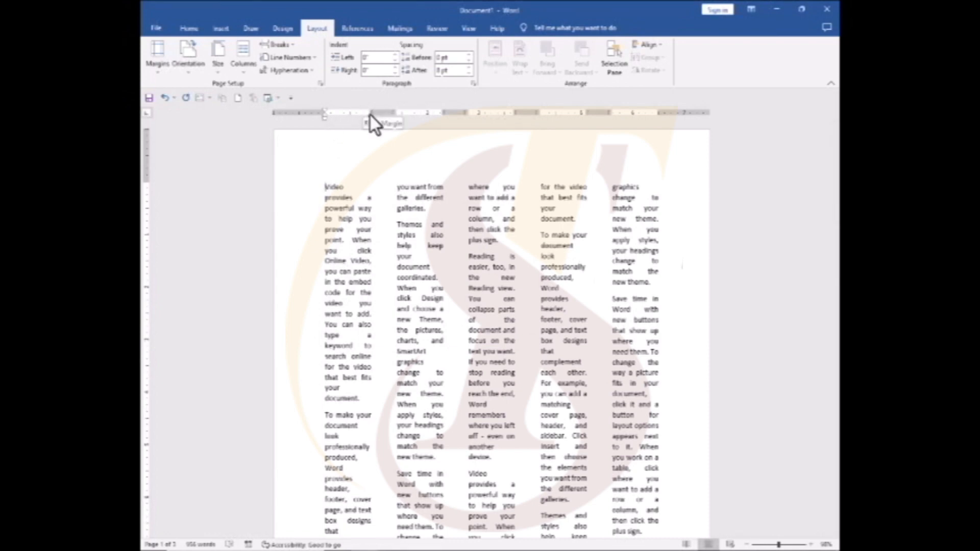
Widen the five columns on the ruler, narrowing the spacing between them to about 0.22".
left_click_drag(370, 114, 380, 110)
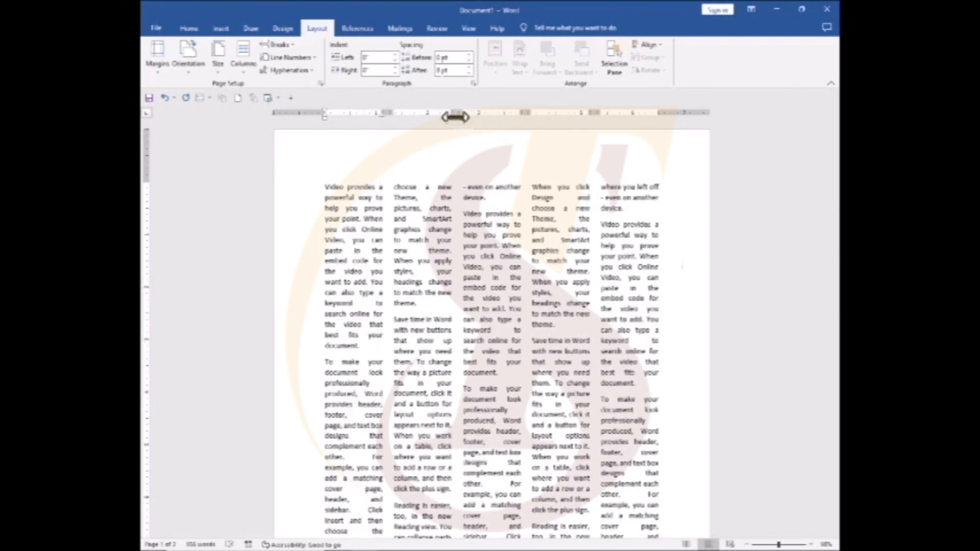
left_click_drag(449, 114, 450, 116)
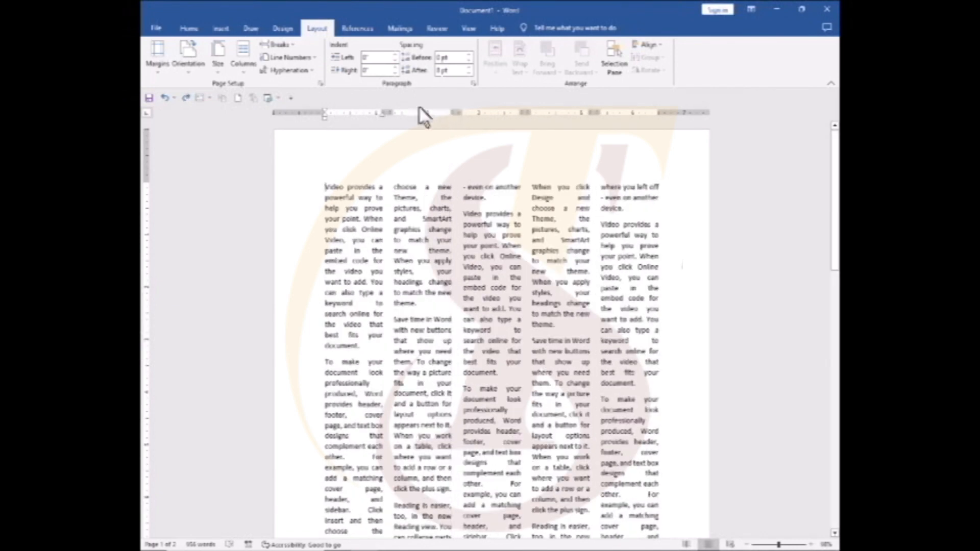
Add a separating line between the document's columns.
left_click(241, 73)
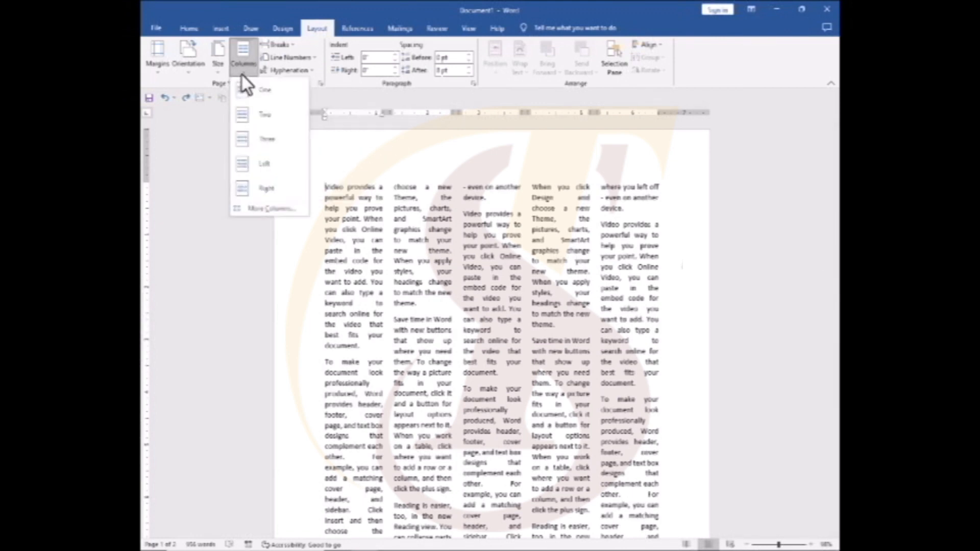
left_click(264, 219)
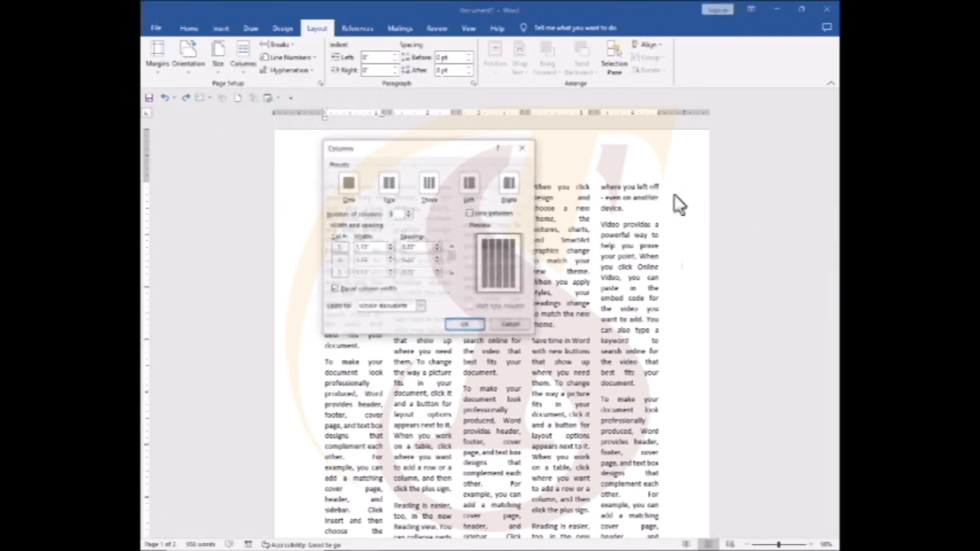
left_click(468, 213)
left_click(465, 325)
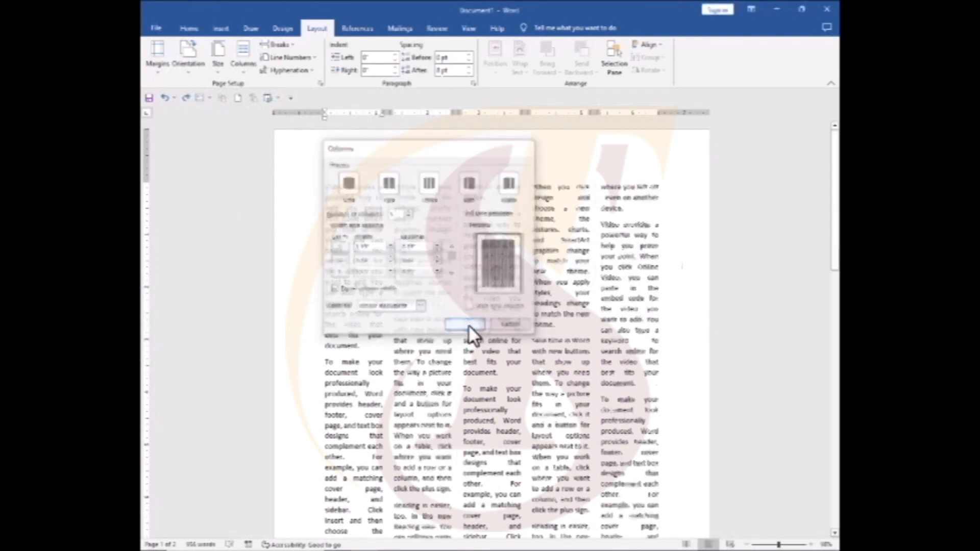
Review the lines between the five columns, and return the whole document to a single column.
scroll(534, 332, "down", 4)
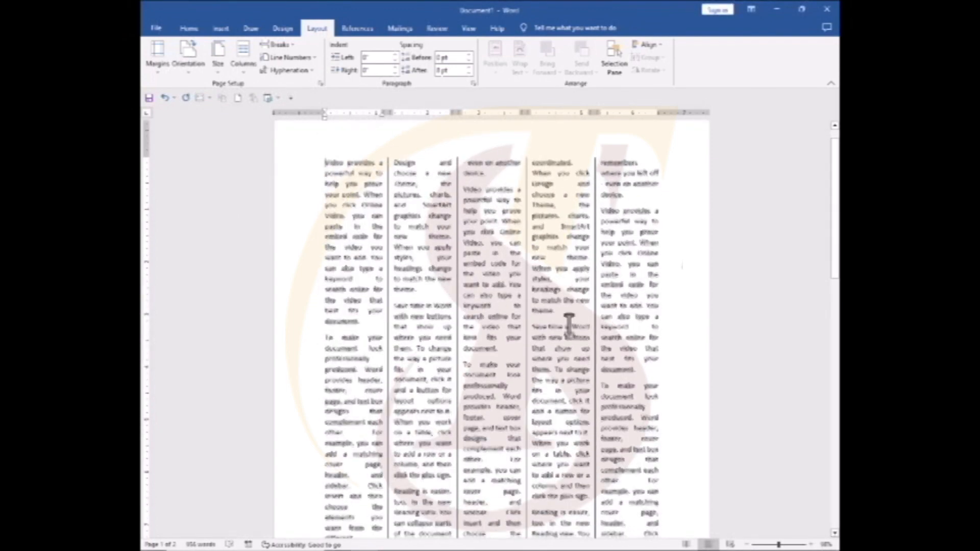
scroll(561, 314, "up", 5)
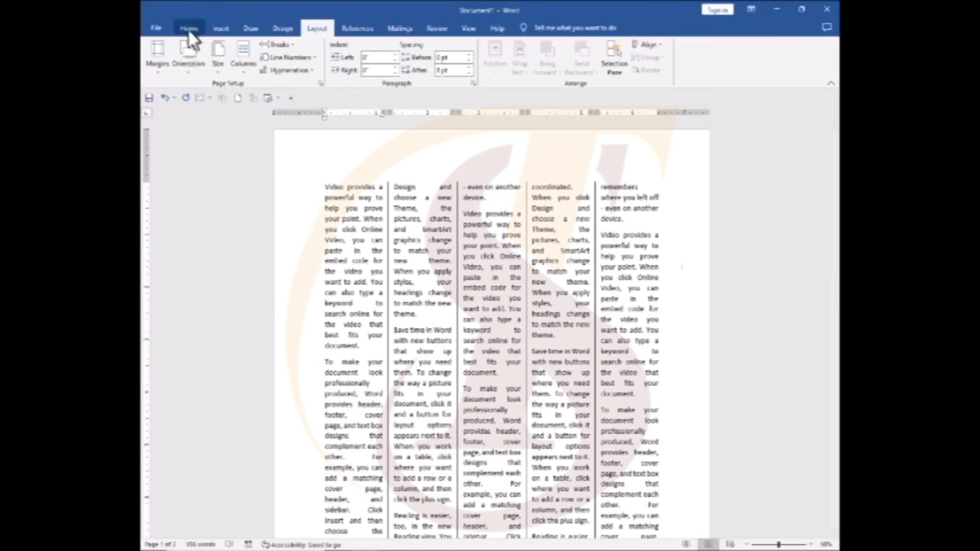
left_click(243, 57)
left_click(260, 91)
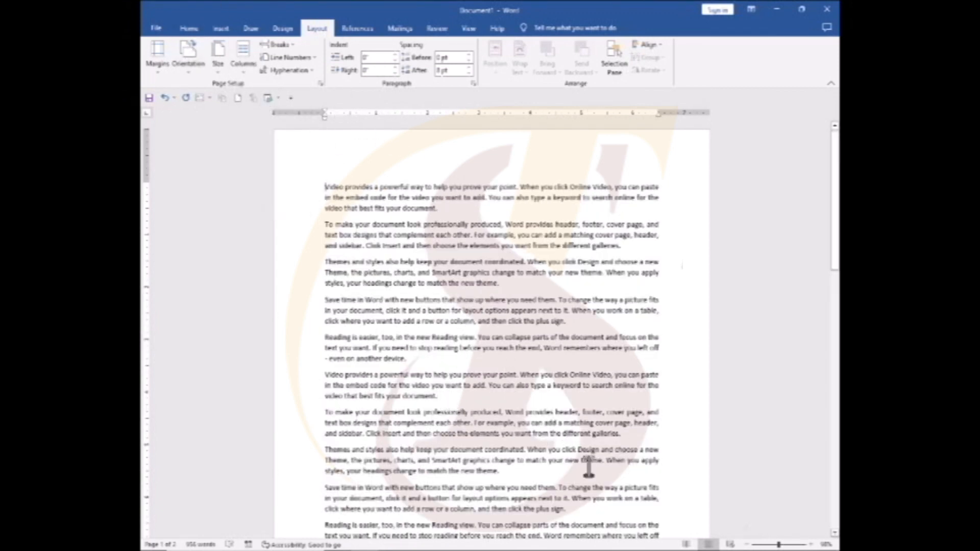
Format only the four paragraphs from the first "Save time in Word" through the second "To make your document look" in two columns.
scroll(589, 467, "down", 2)
left_click_drag(620, 384, 323, 251)
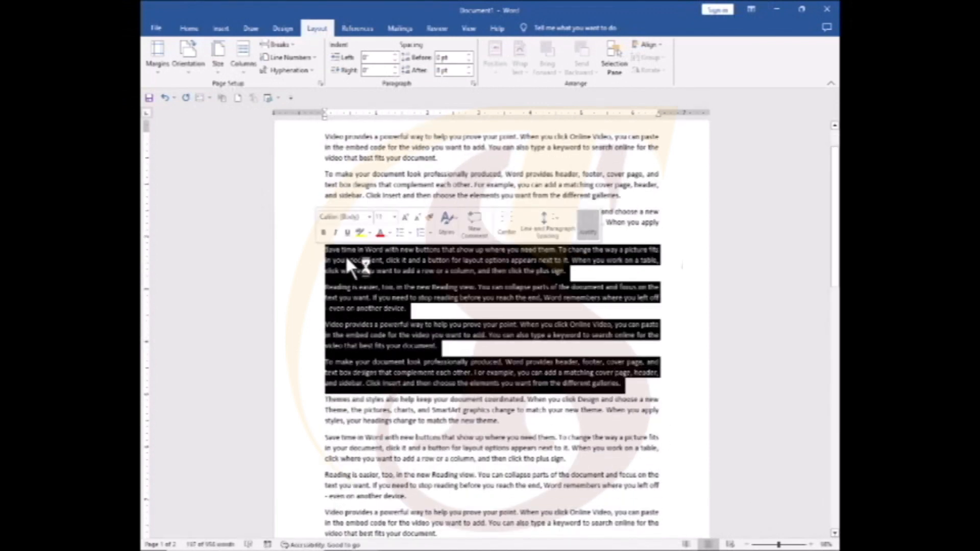
left_click(243, 74)
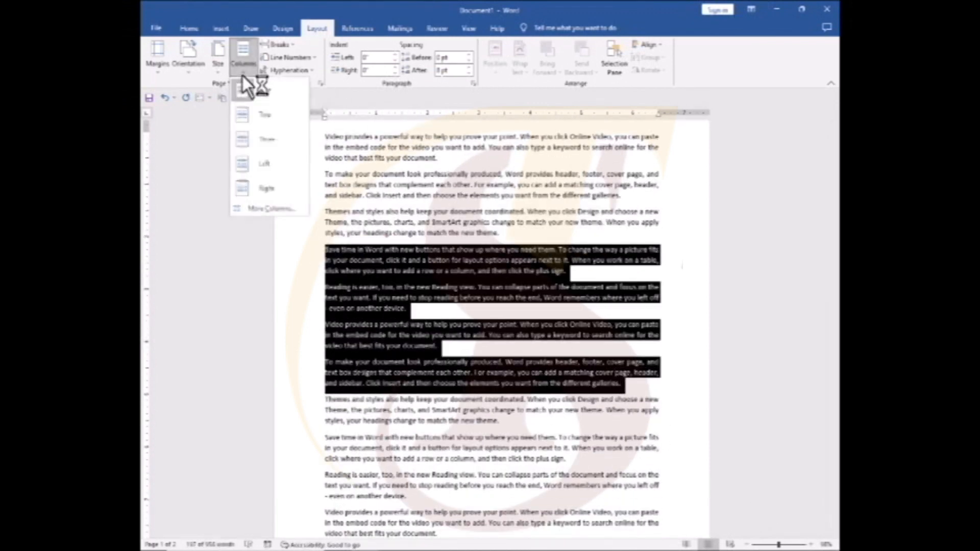
left_click(258, 122)
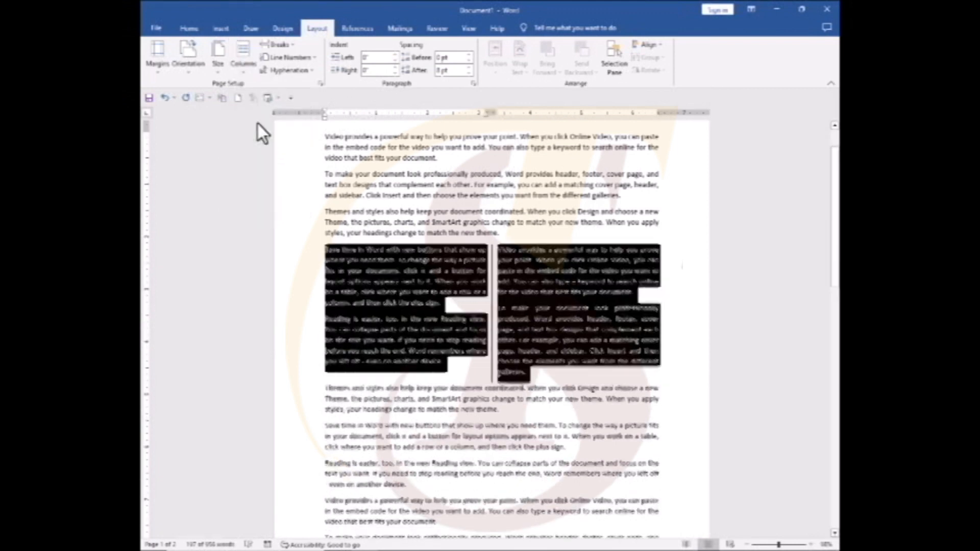
left_click(488, 352)
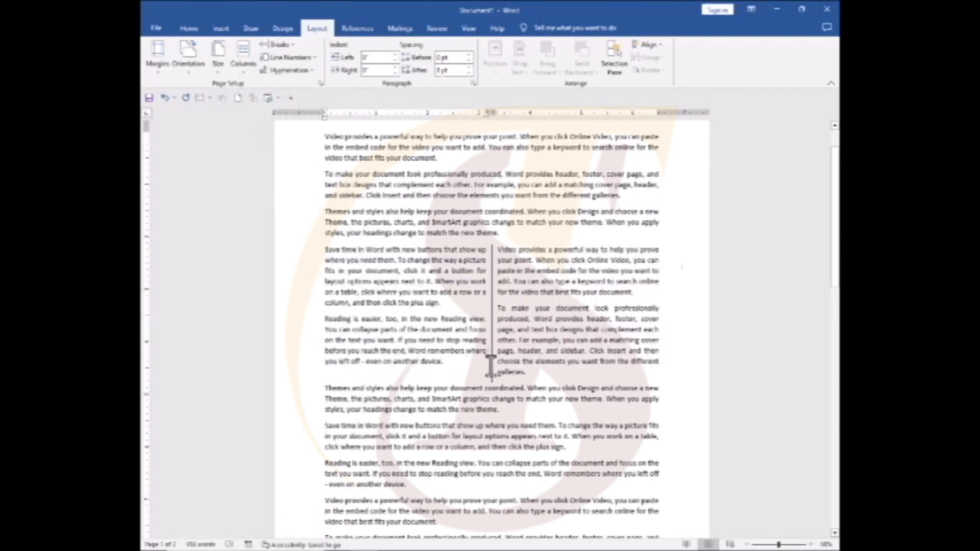
Remove the line between the columns of the two-column section.
left_click(245, 71)
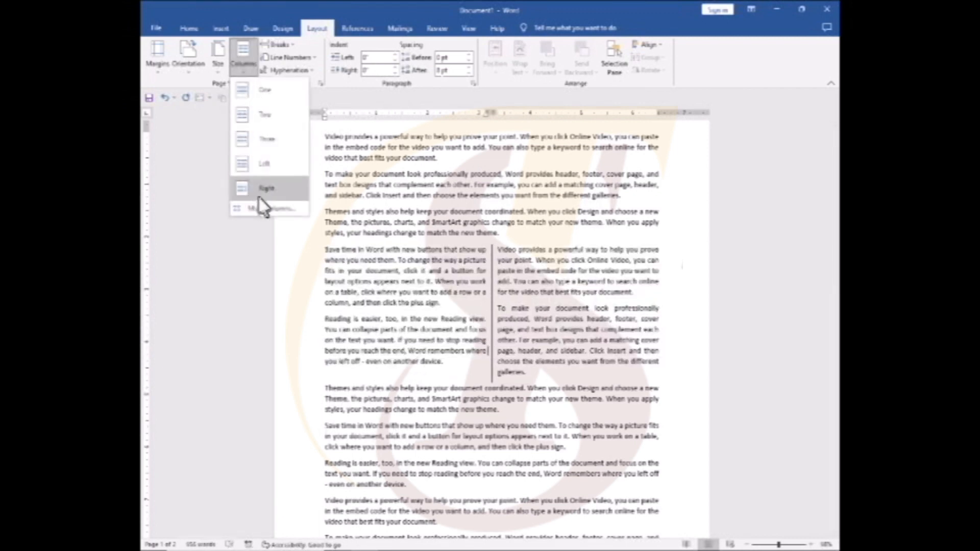
left_click(267, 210)
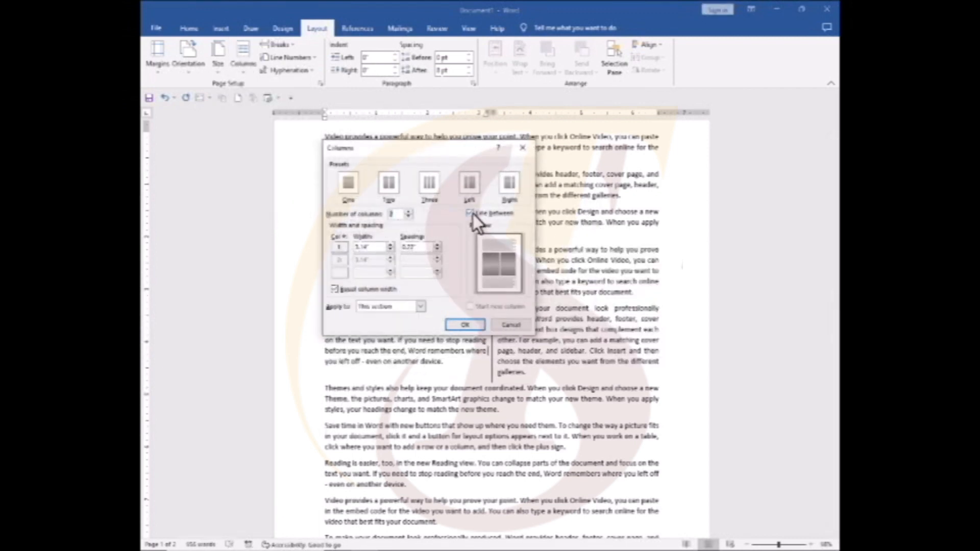
left_click(466, 326)
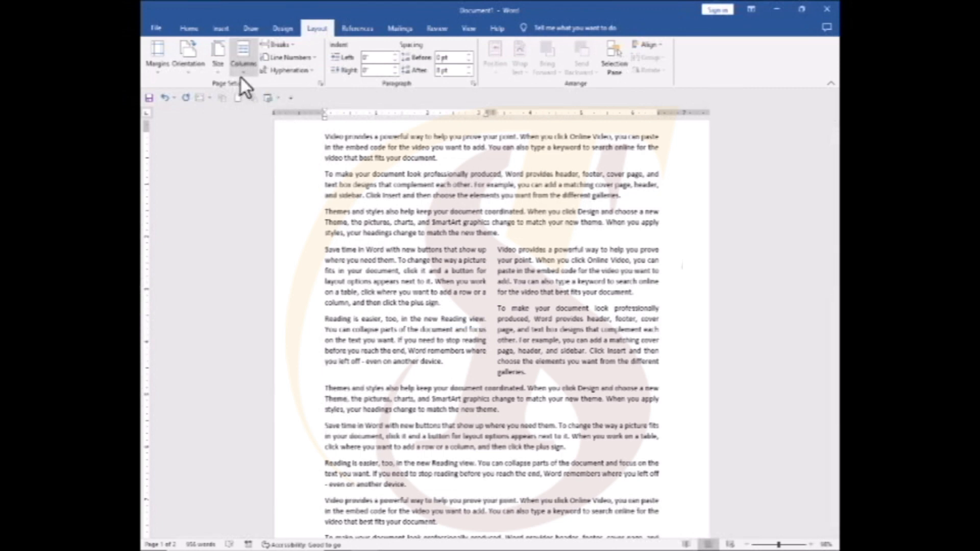
Undo the section's column changes, and apply the three-column preset to the four selected paragraphs.
key("ctrl+z")
left_click(244, 70)
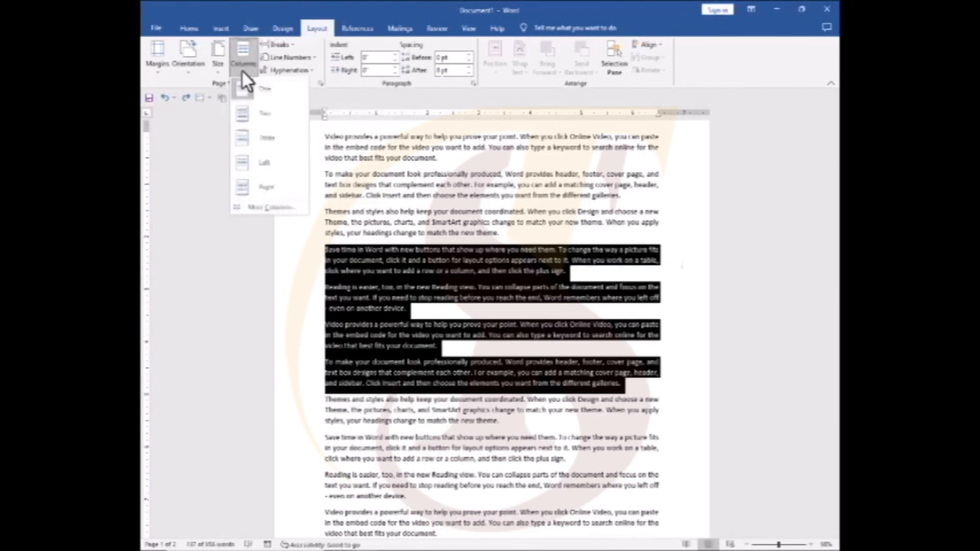
left_click(264, 143)
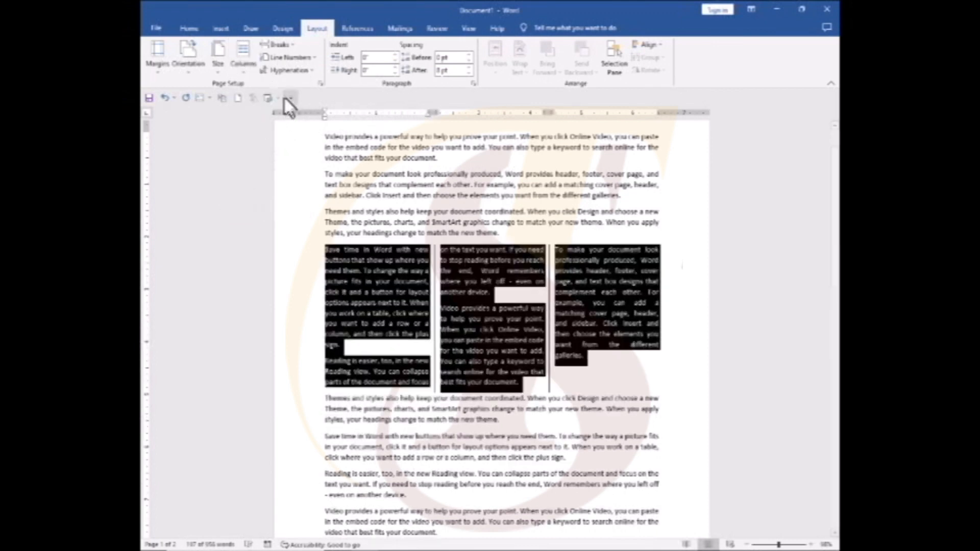
Set a custom number of 5 columns for the selected text, keeping the line between, and check the layout across the page.
left_click(250, 74)
left_click(274, 209)
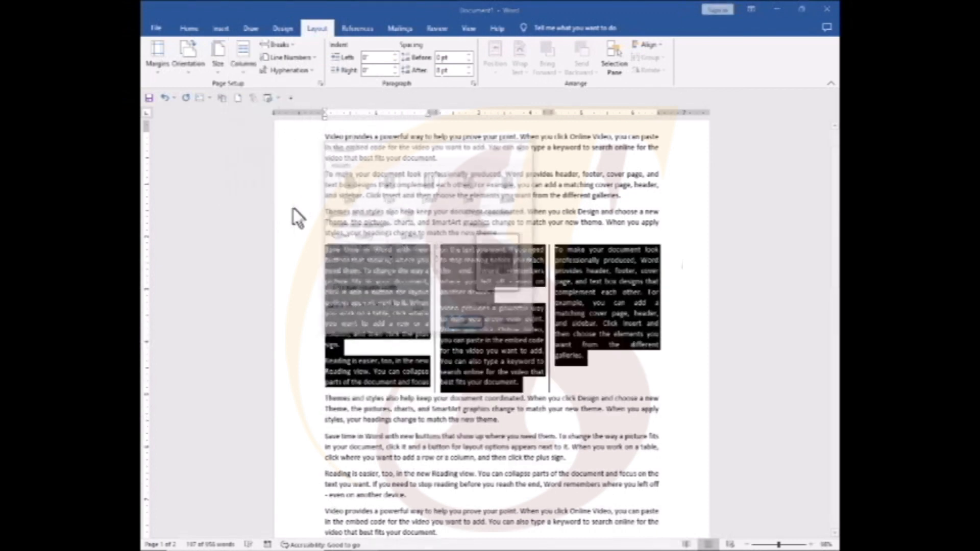
left_click(407, 211)
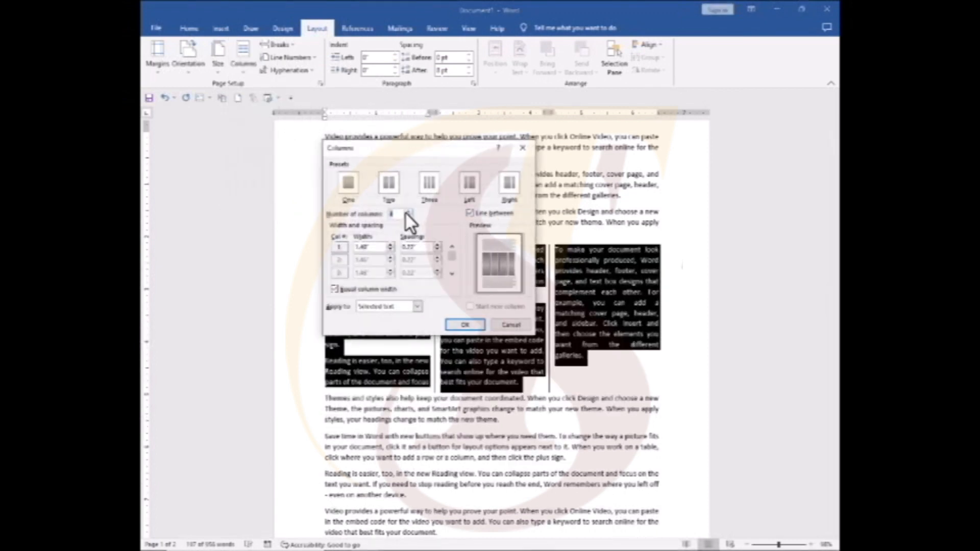
left_click(407, 211)
left_click(464, 325)
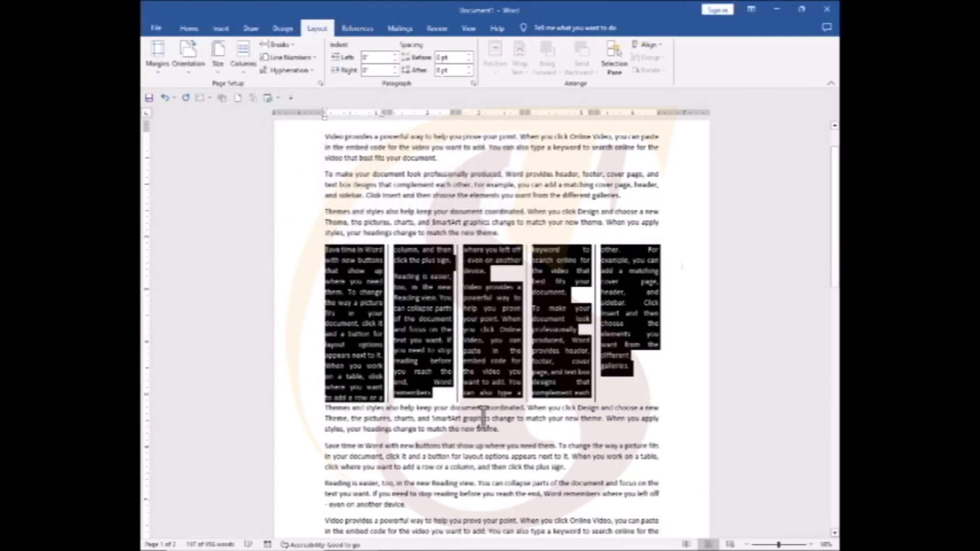
left_click(483, 418)
scroll(624, 411, "down", 3)
scroll(477, 289, "down", 5)
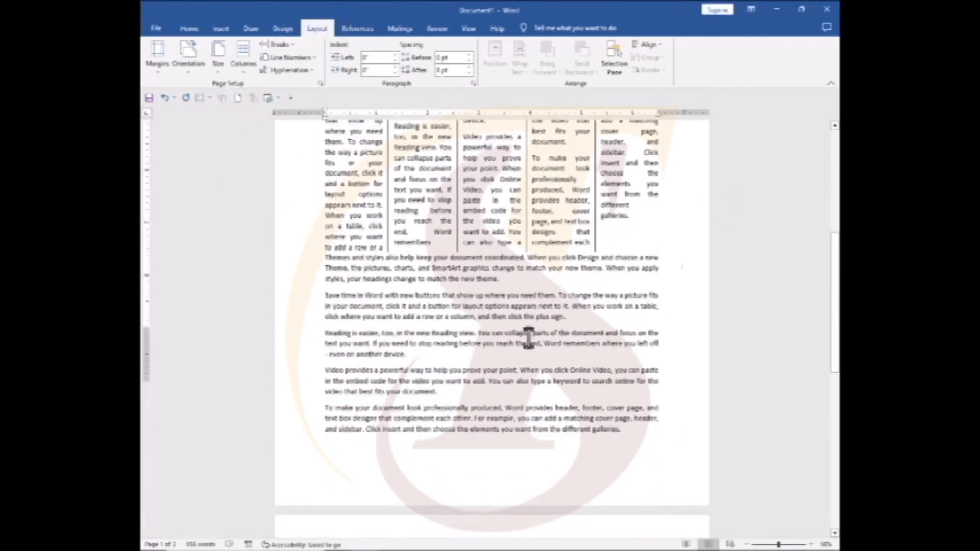
scroll(477, 289, "up", 10)
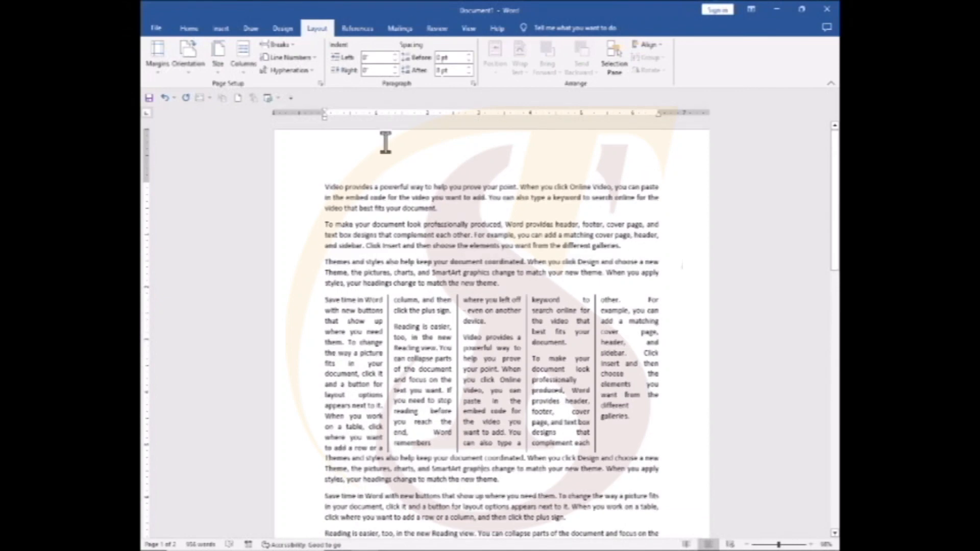
Open the list of column layout presets.
left_click(243, 57)
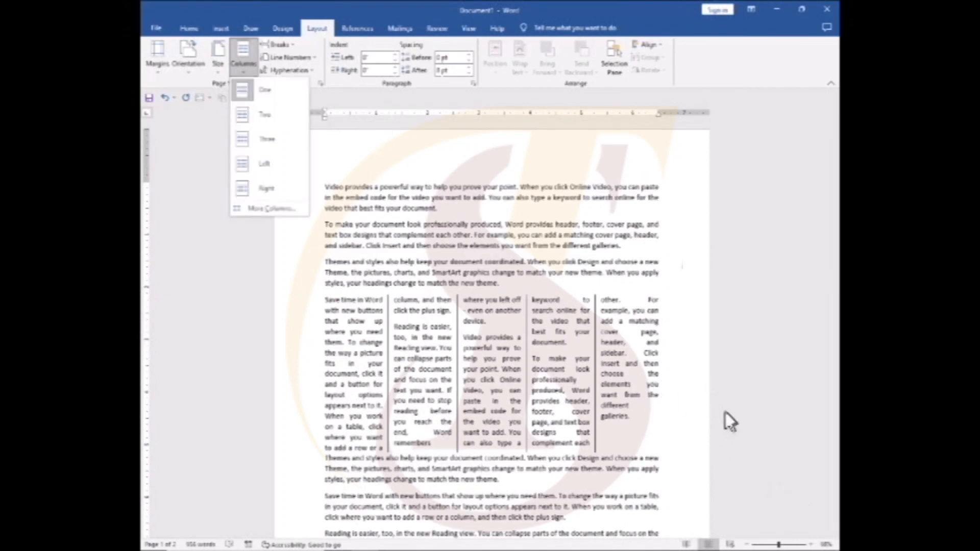